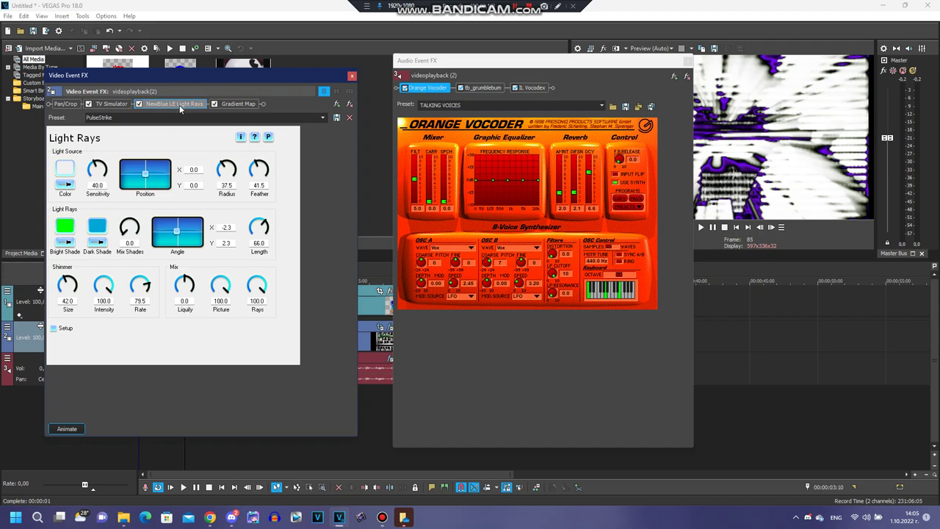
- Examine the RGB values of each Gradient Map control point in the PulseEdyStrike preset, from the first point to the last
click(239, 107)
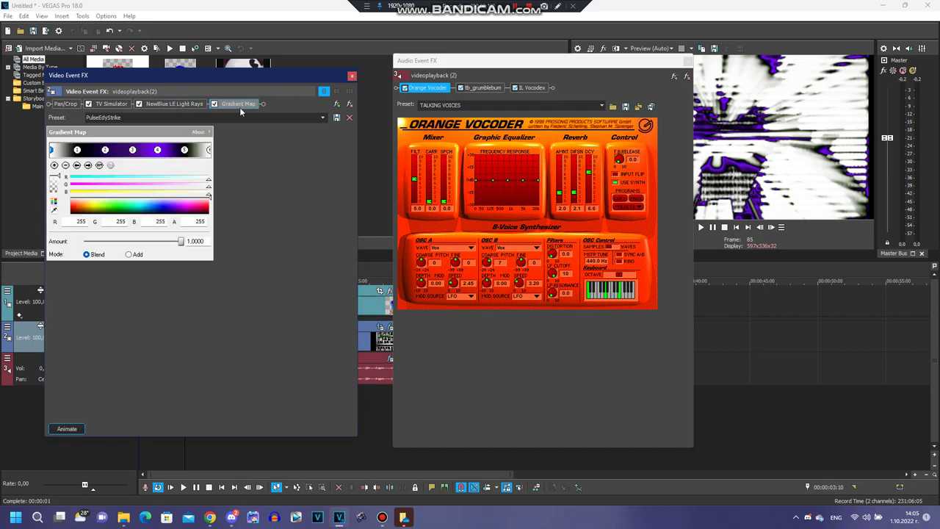
click(89, 166)
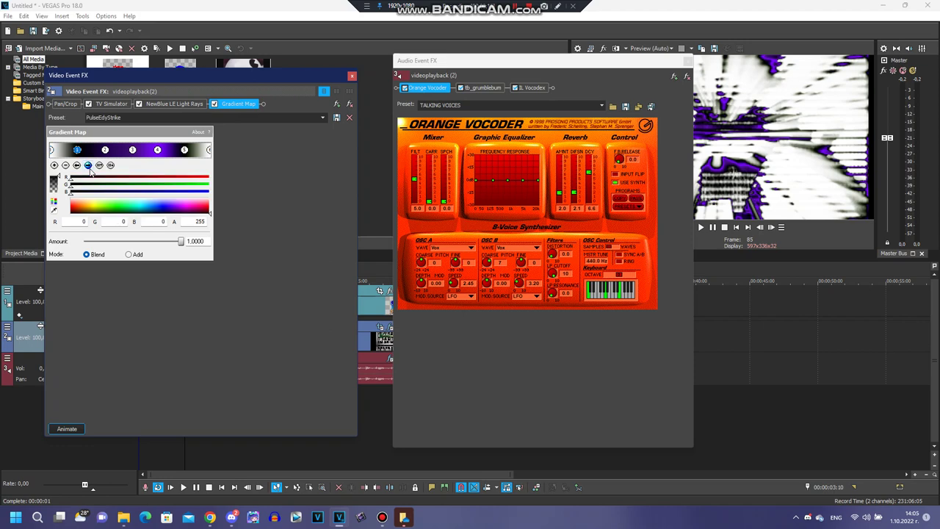
click(88, 166)
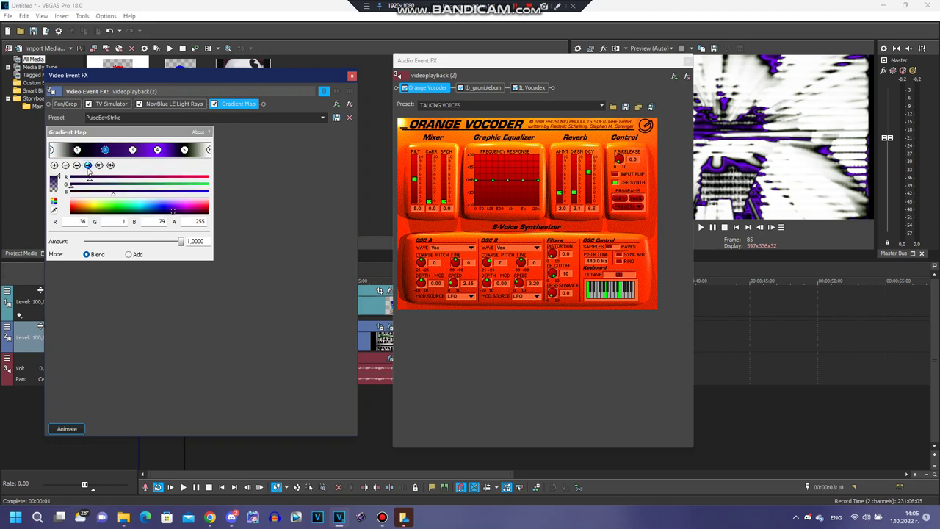
click(88, 166)
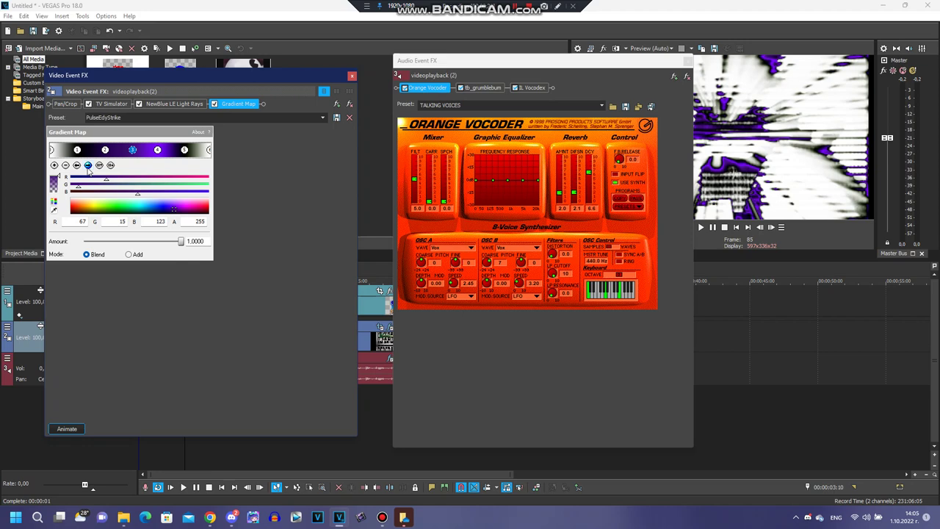
click(88, 166)
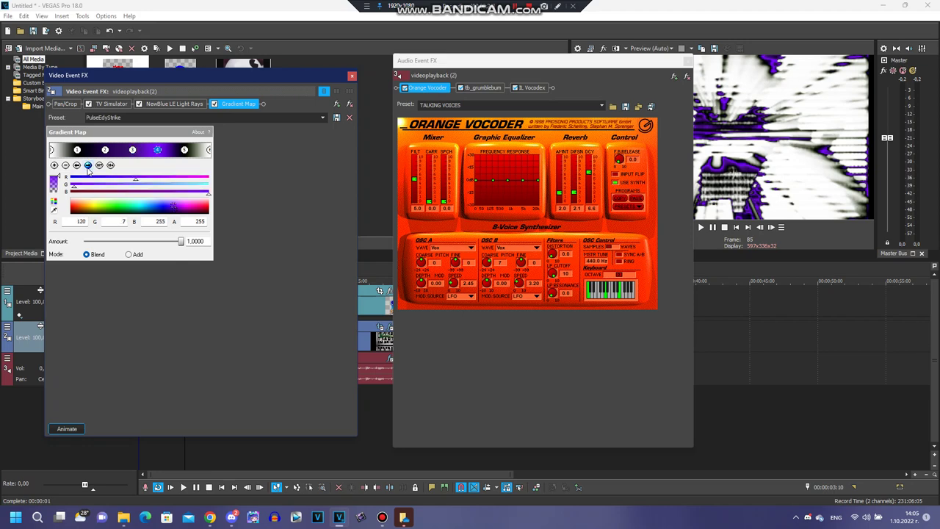
click(88, 166)
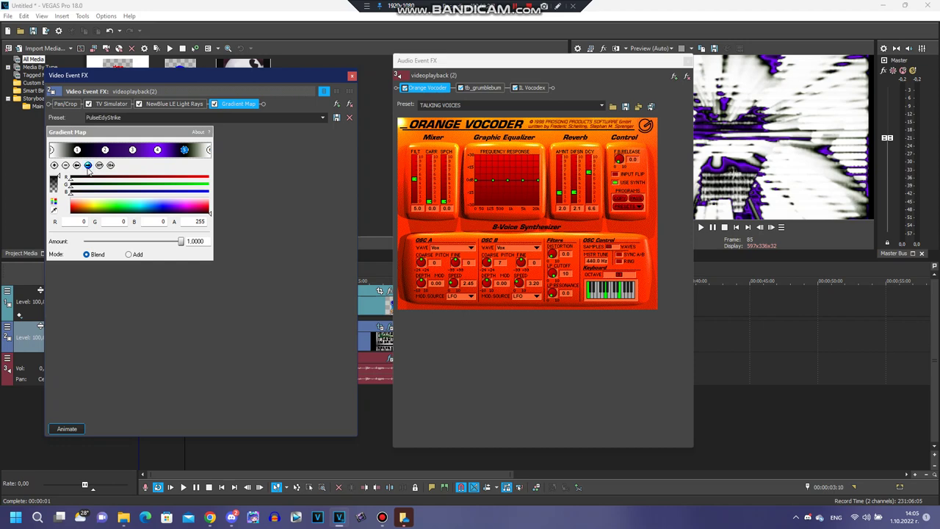
click(89, 166)
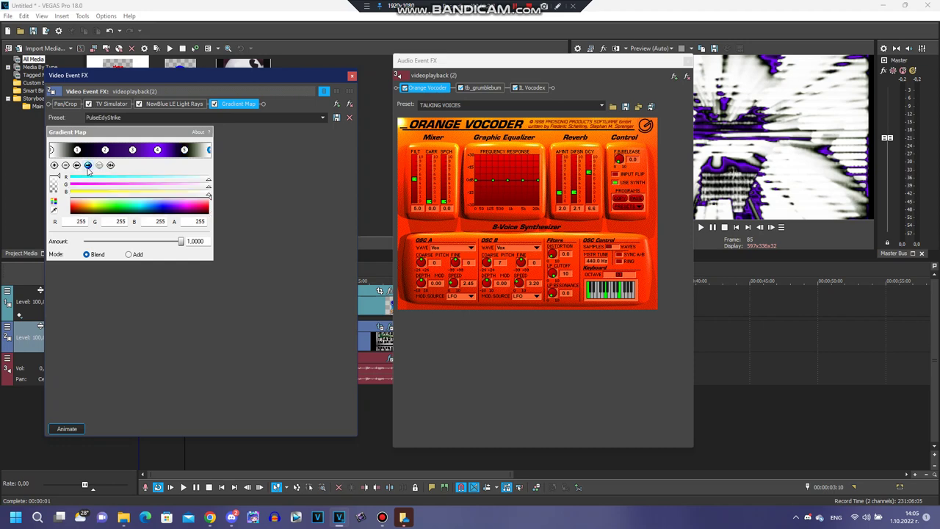
- Inspect the audio event's effect chain: Orange Vocoder with its preset list, tb_grumblebum and IL Vocodex
click(494, 350)
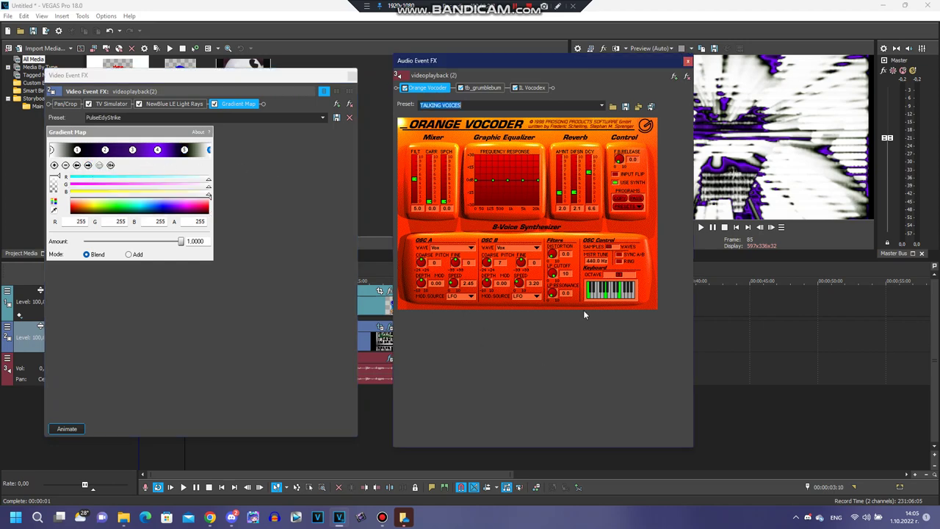
click(600, 105)
click(448, 116)
click(488, 88)
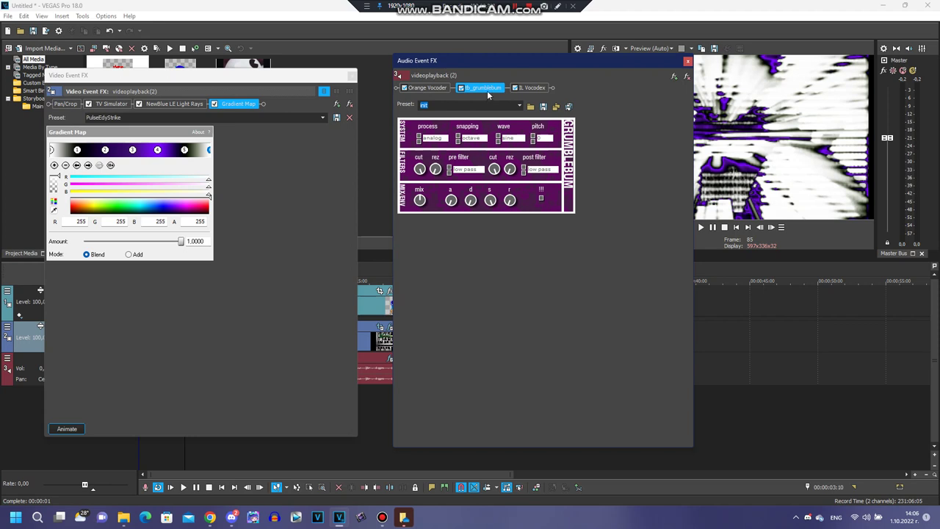
click(529, 88)
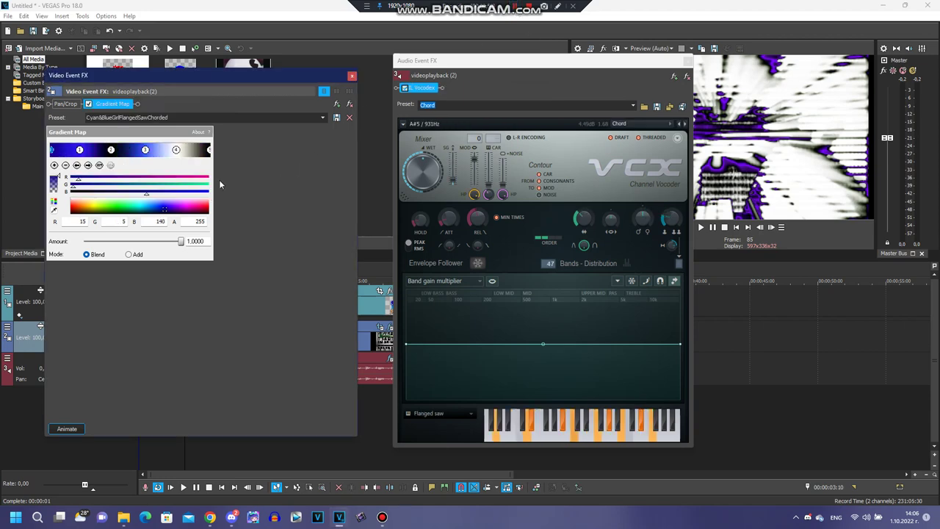
- Examine the colour of every Gradient Map control point in the blue, black and white gradient, alongside the Vocodex Chord settings
click(88, 166)
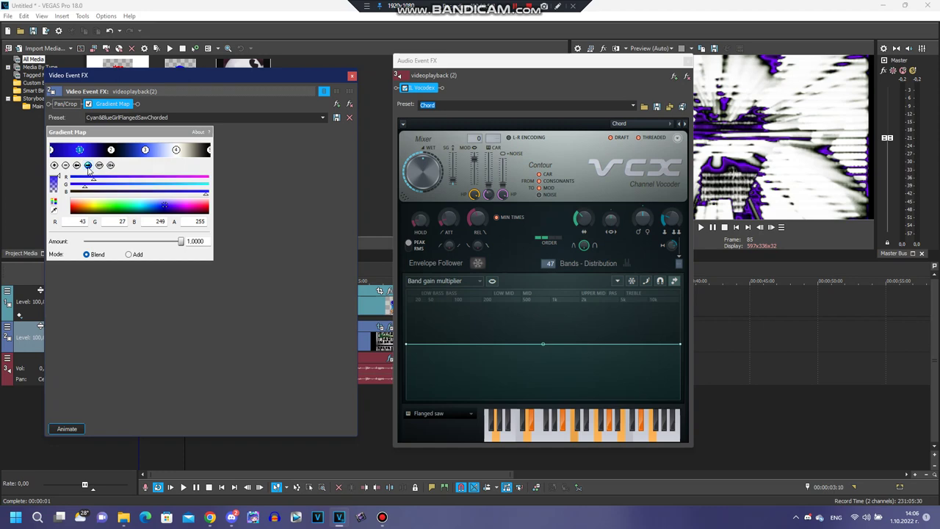
click(88, 166)
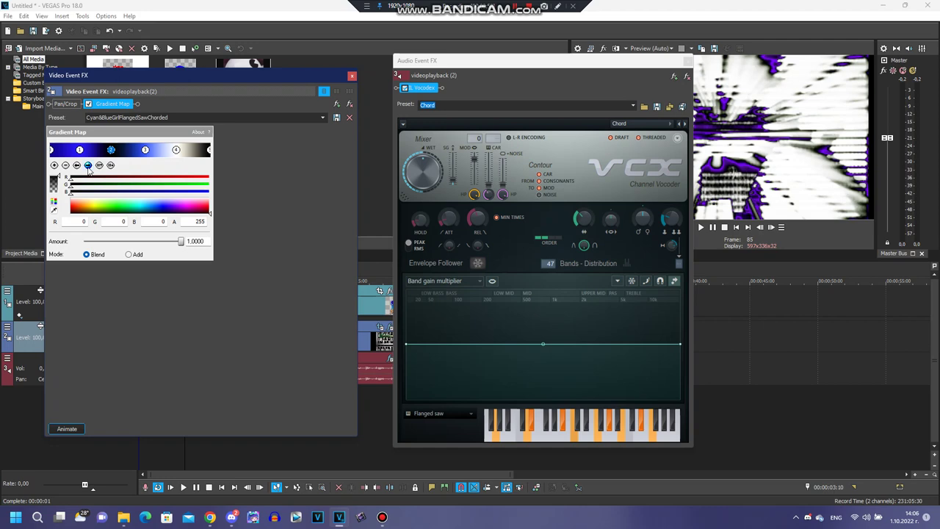
click(88, 166)
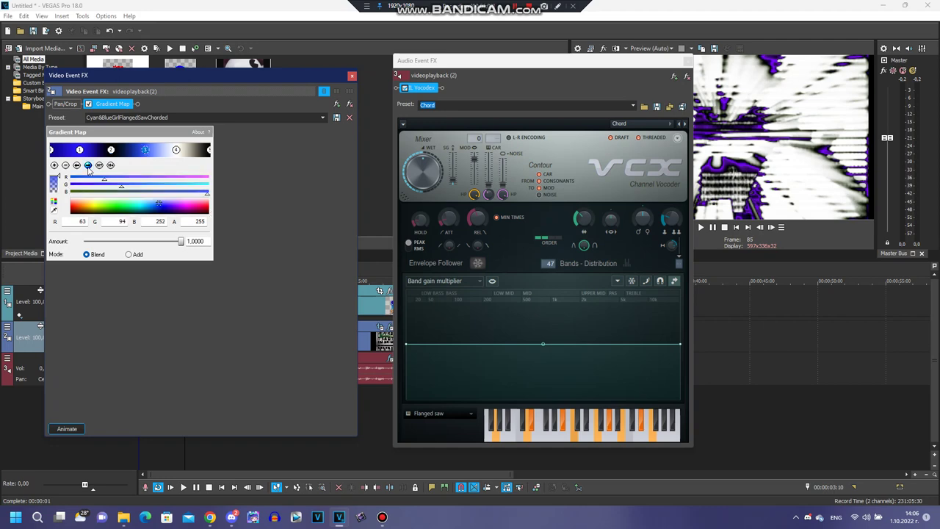
click(88, 166)
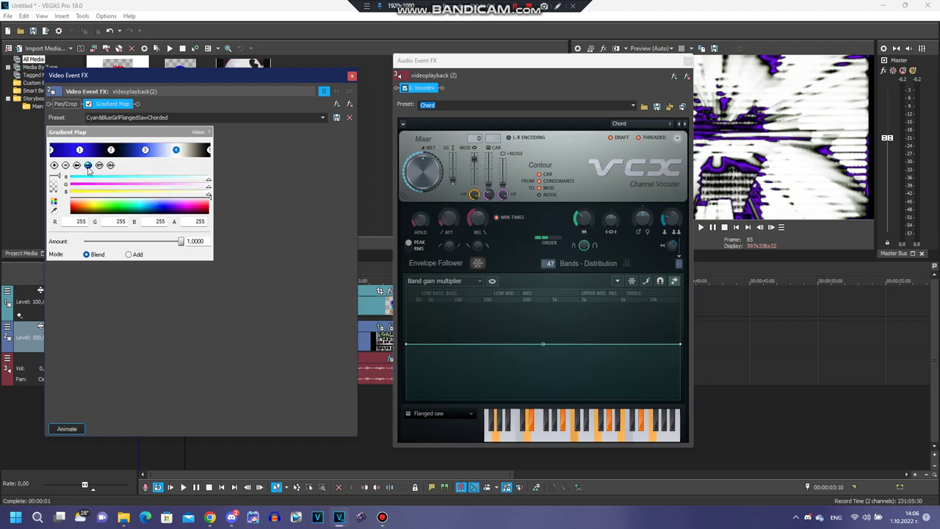
click(88, 166)
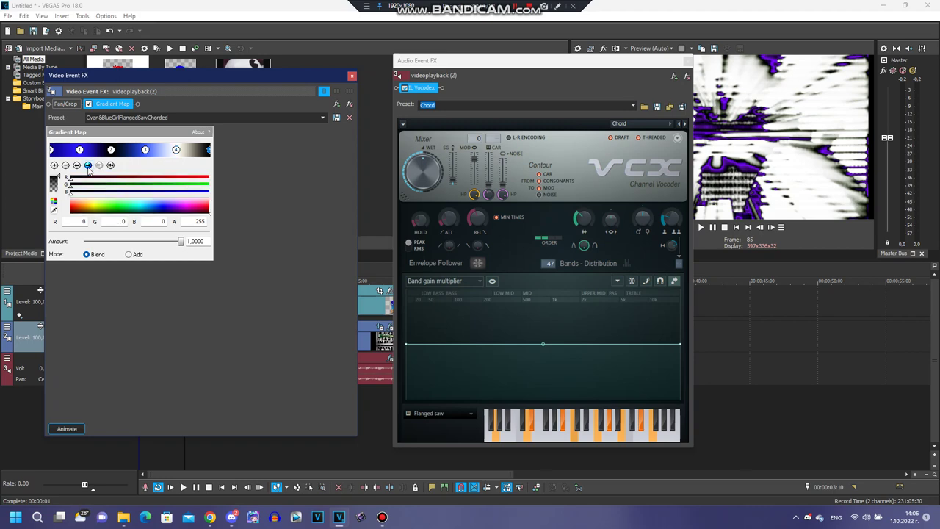
click(503, 86)
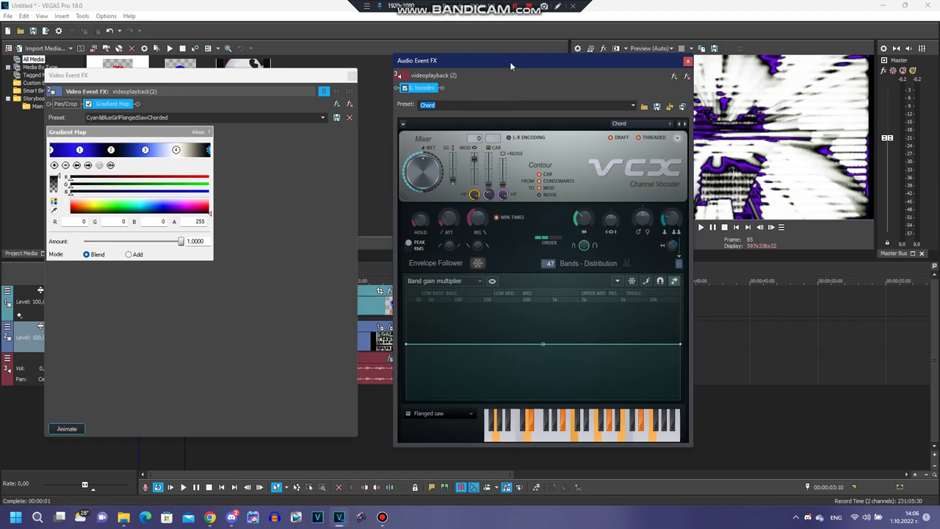
- Examine the colour of every Gradient Map control point in the red, white and black gradient, alongside its Vocodex settings
click(300, 141)
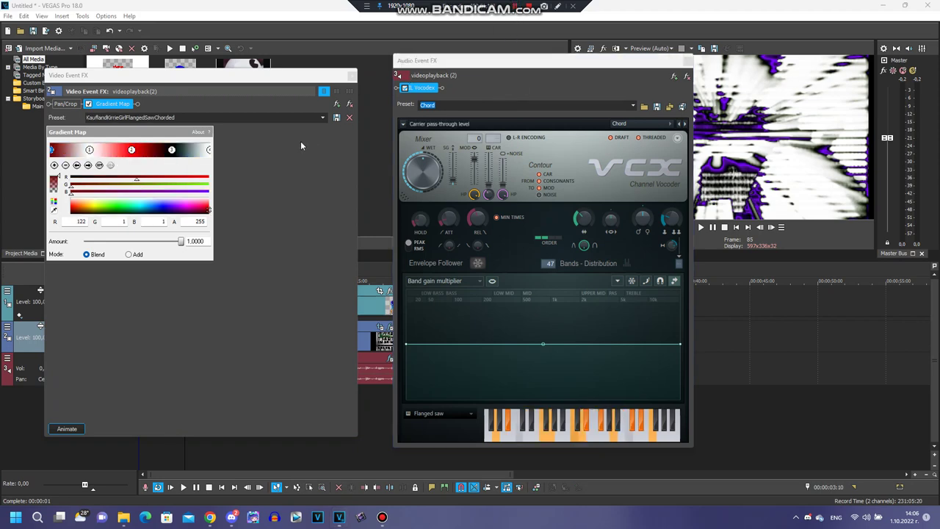
click(89, 166)
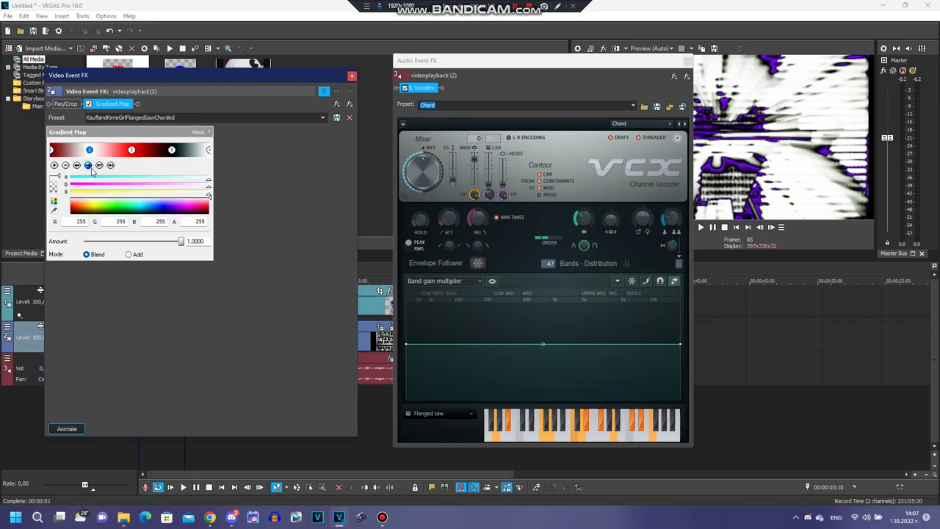
click(89, 166)
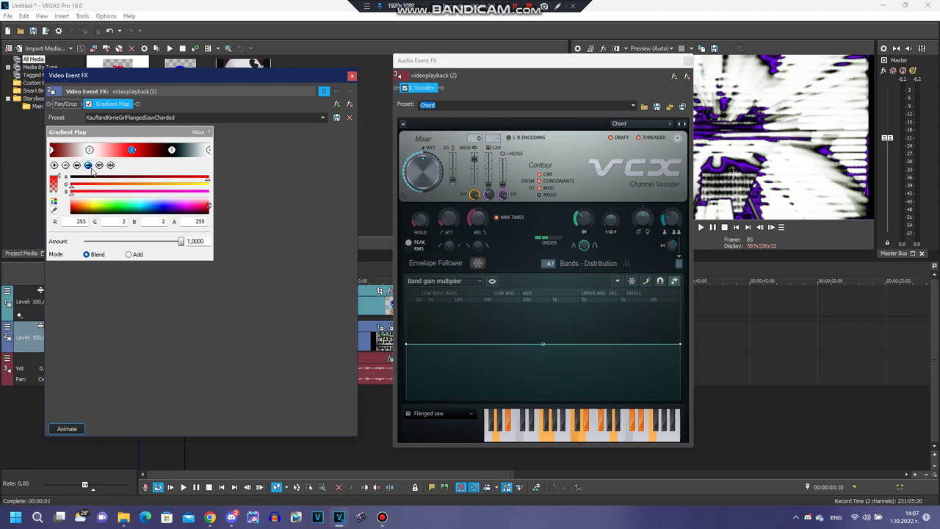
click(89, 166)
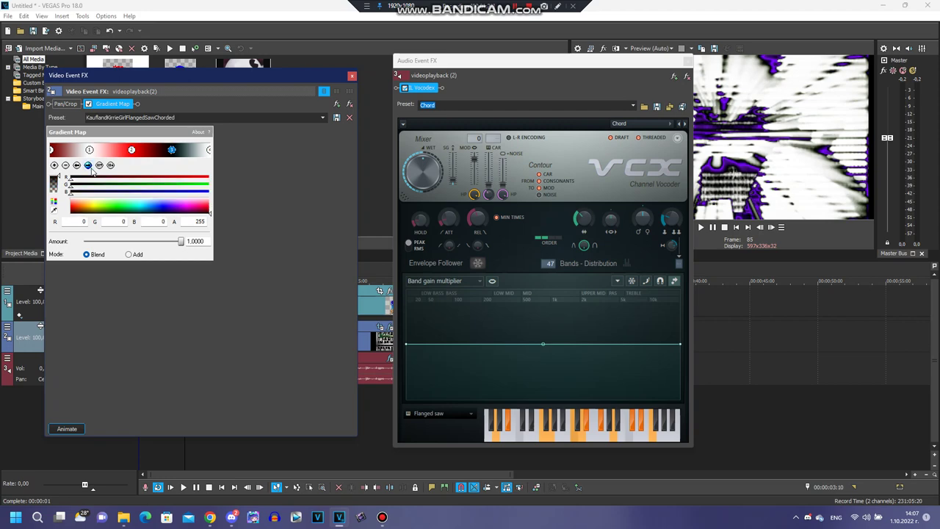
click(89, 166)
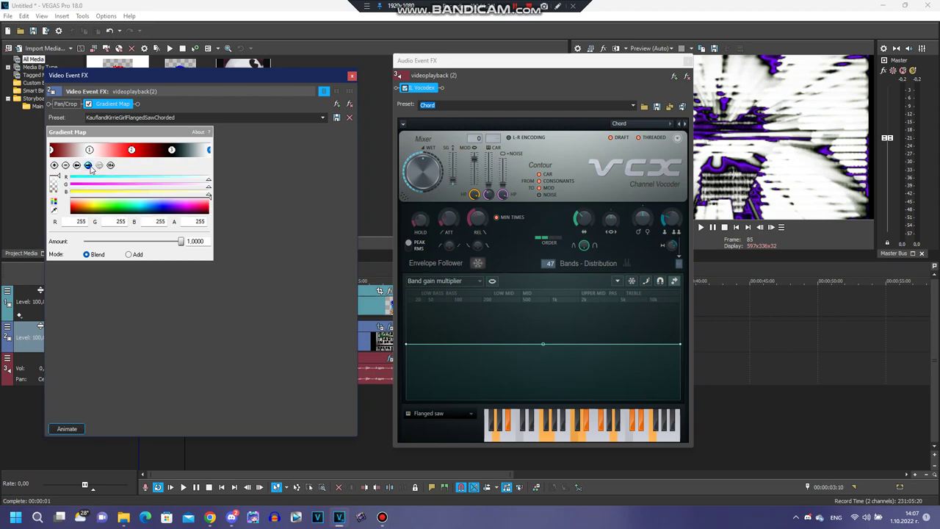
click(524, 84)
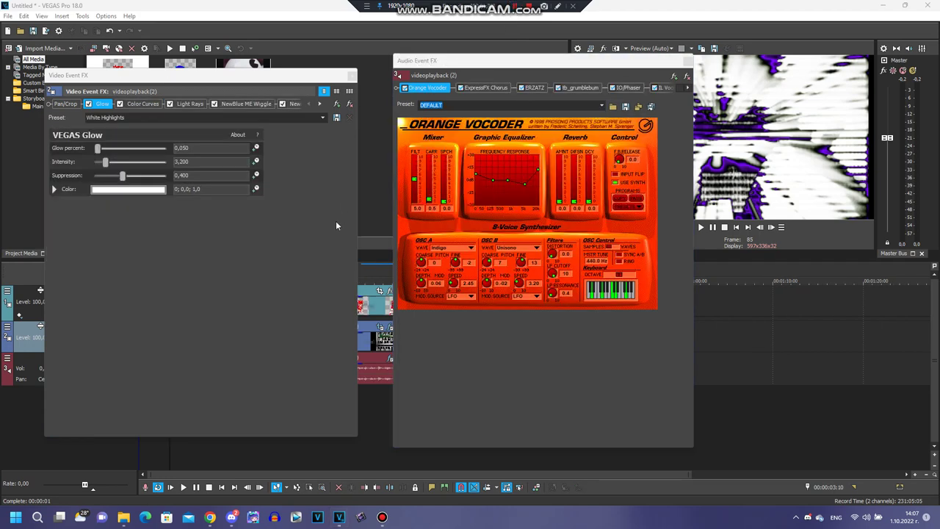
- Inspect the settings of the Glow, Color Curves, Light Rays and first NewBlue ME Wiggle effects in the video chain
click(292, 231)
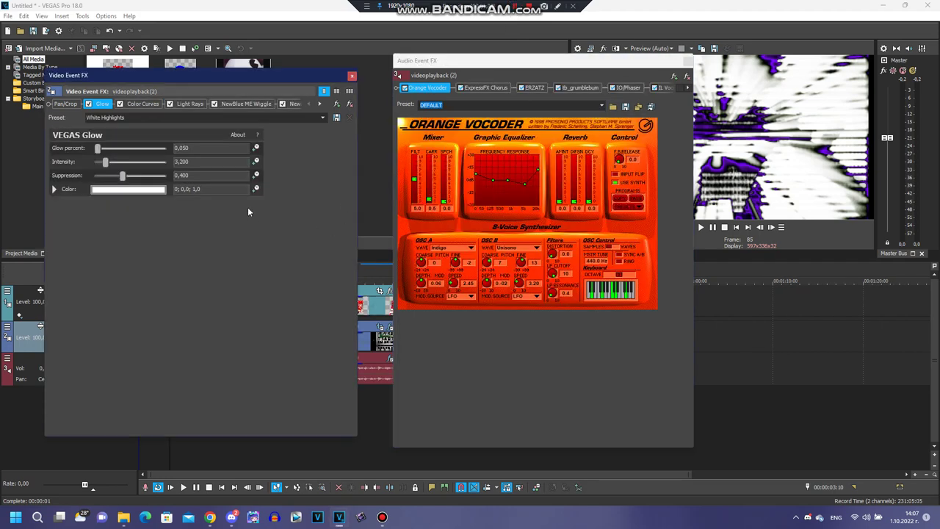
click(149, 107)
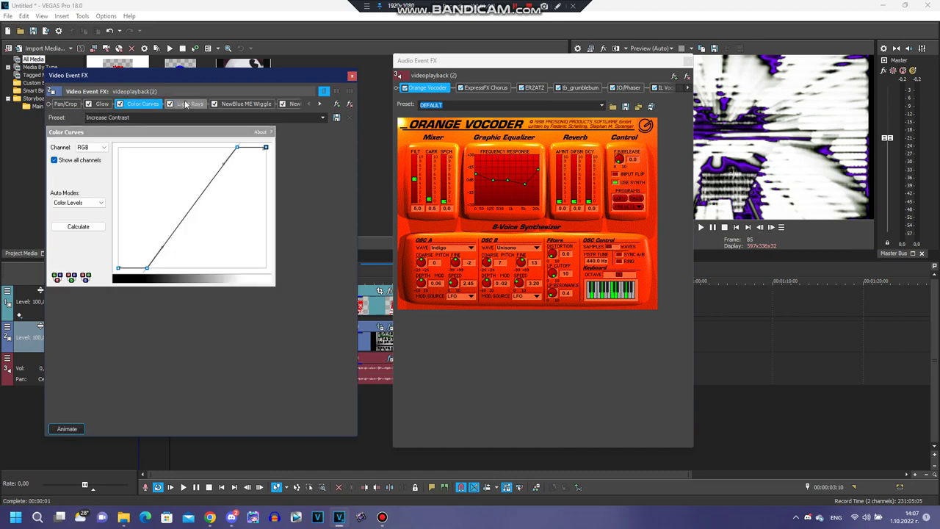
click(185, 103)
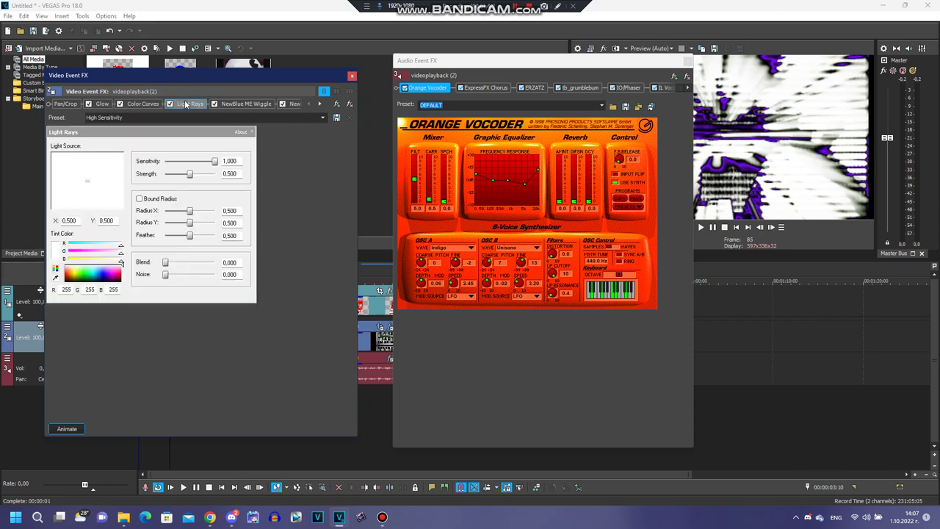
click(242, 104)
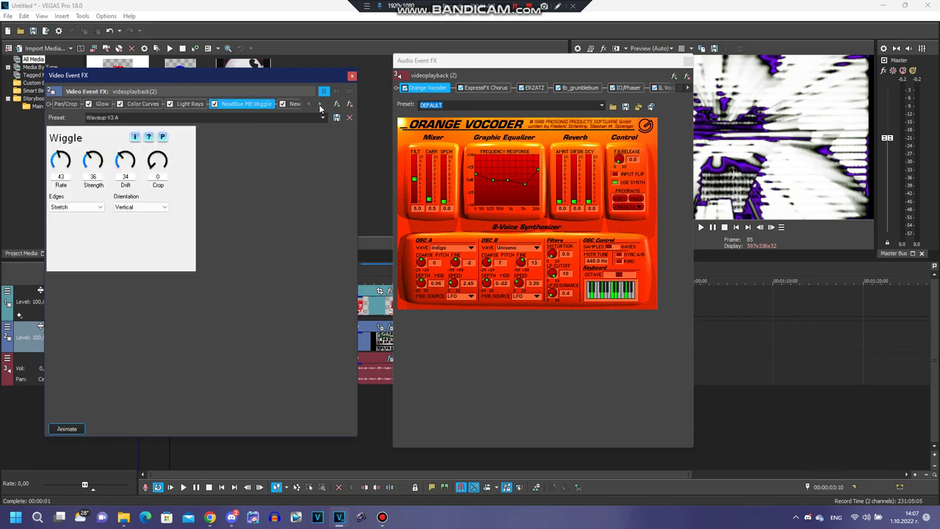
- Inspect the rate, strength, drift and orientation of the remaining NewBlue ME Wiggle effects in the video chain
click(320, 107)
click(320, 107)
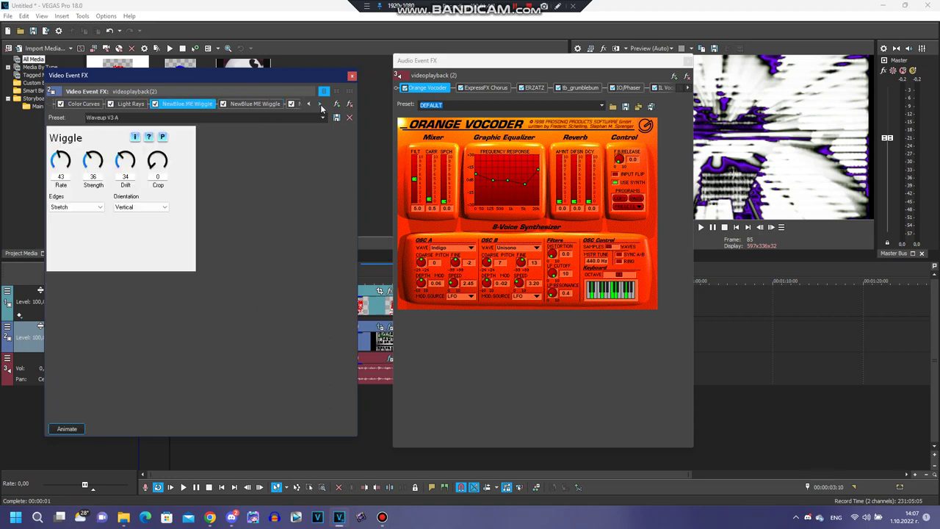
click(264, 104)
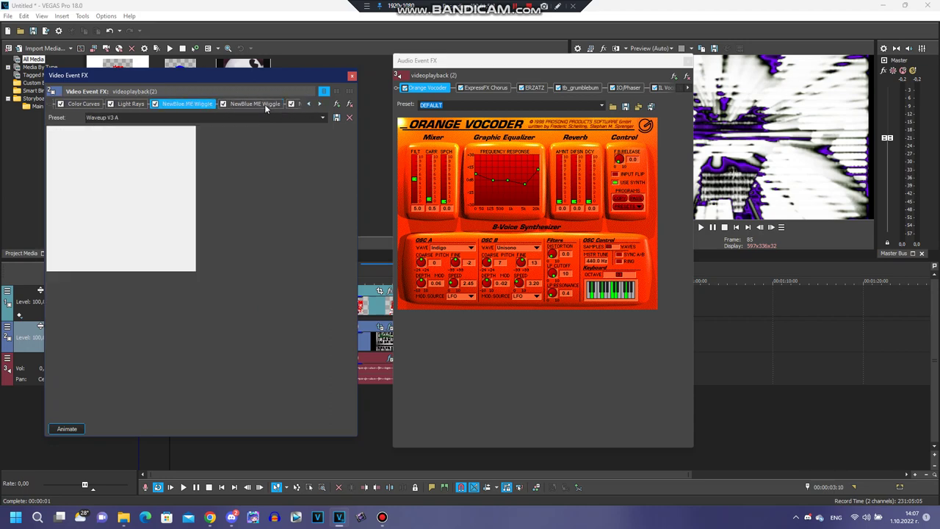
click(320, 104)
click(319, 104)
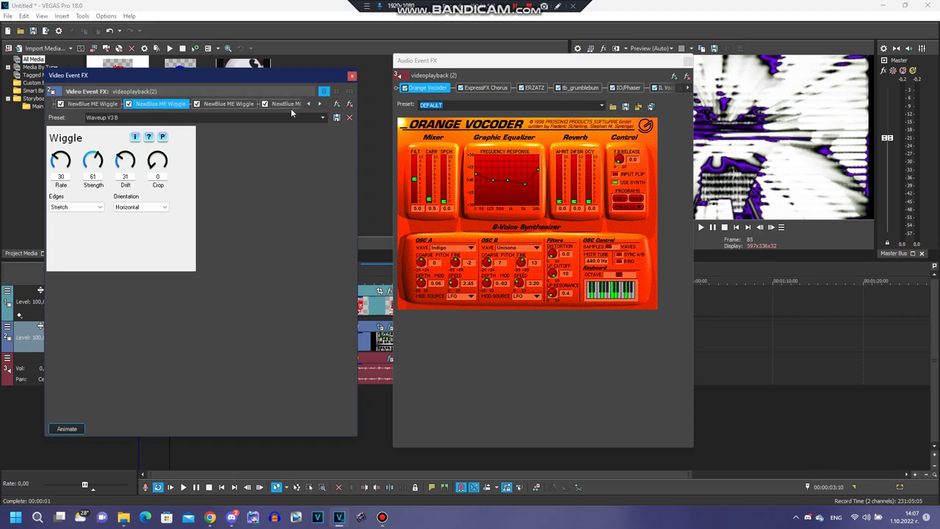
click(238, 105)
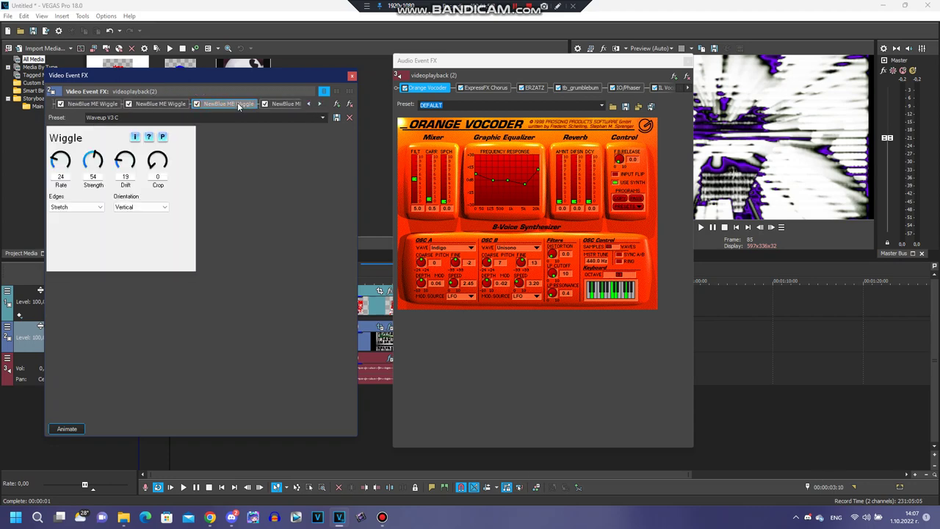
click(285, 105)
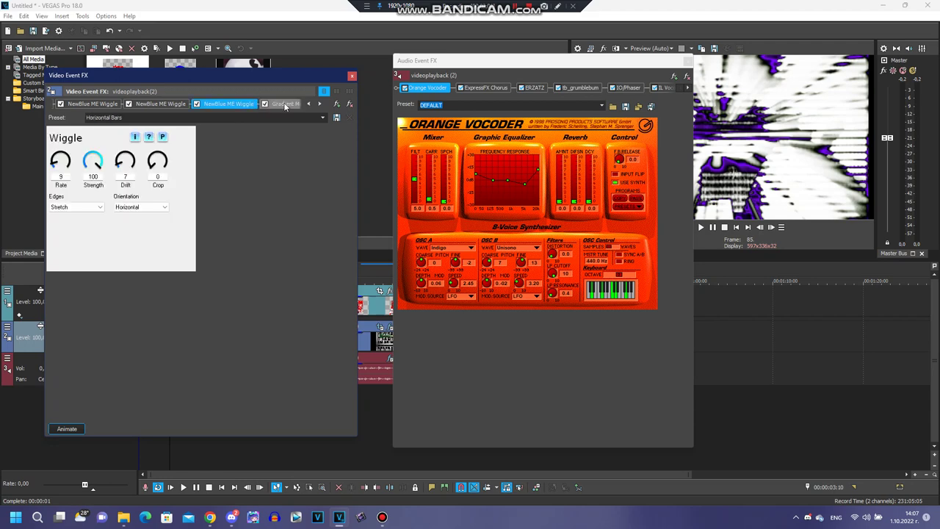
click(319, 104)
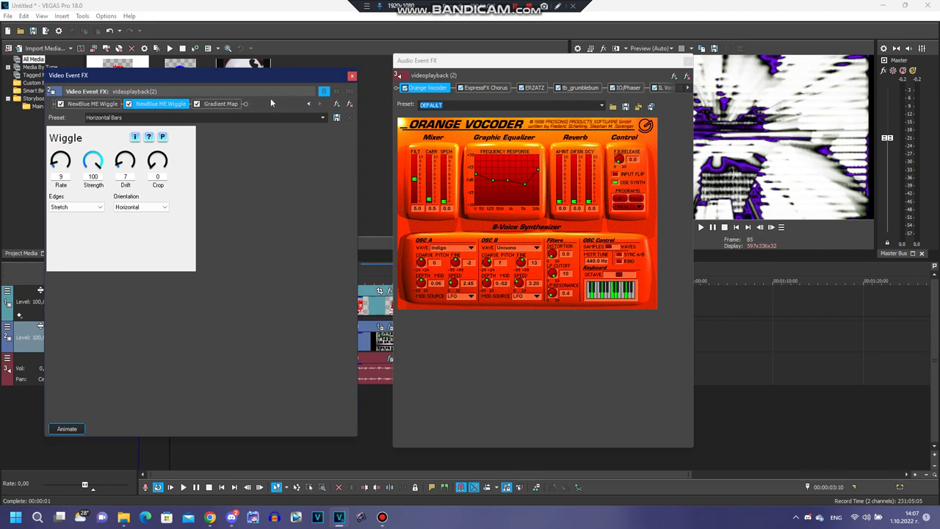
- Examine the colour of every control point in the Waveup V3 Gradient Map at the end of the video effect chain
click(224, 104)
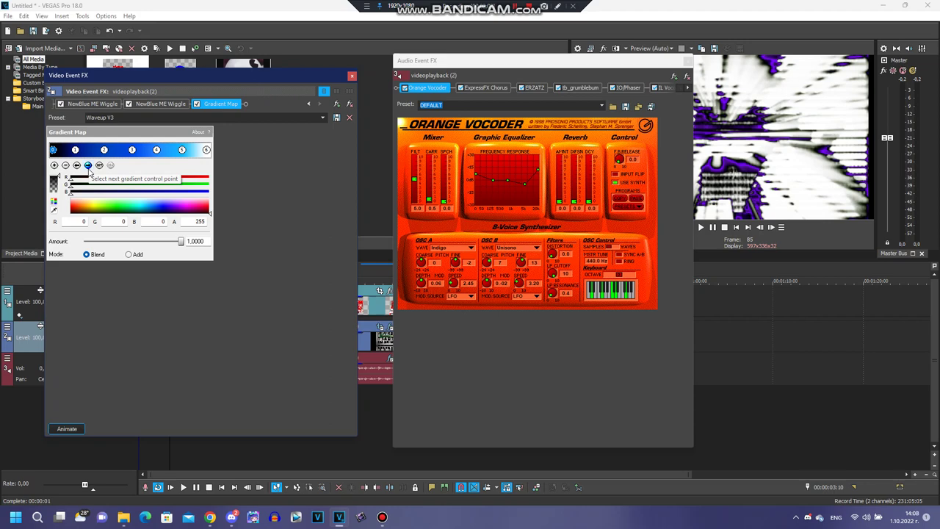
click(88, 165)
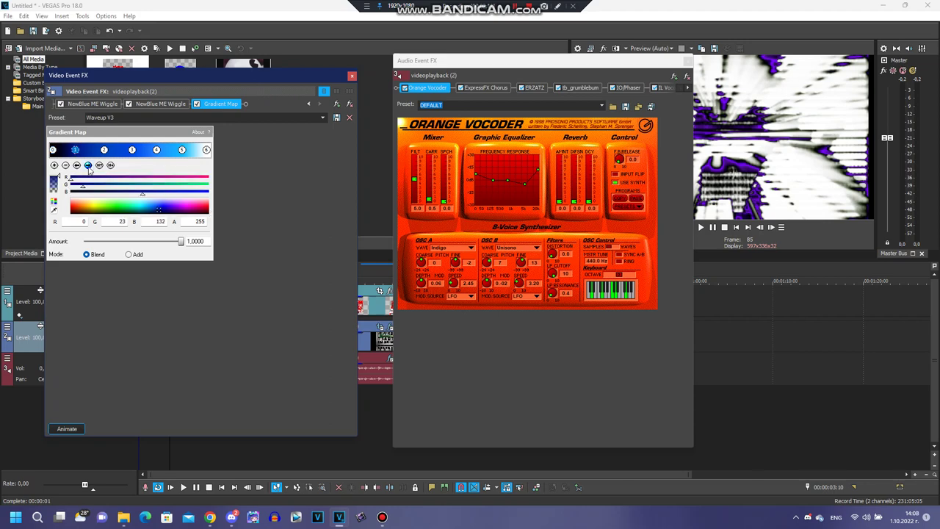
click(88, 165)
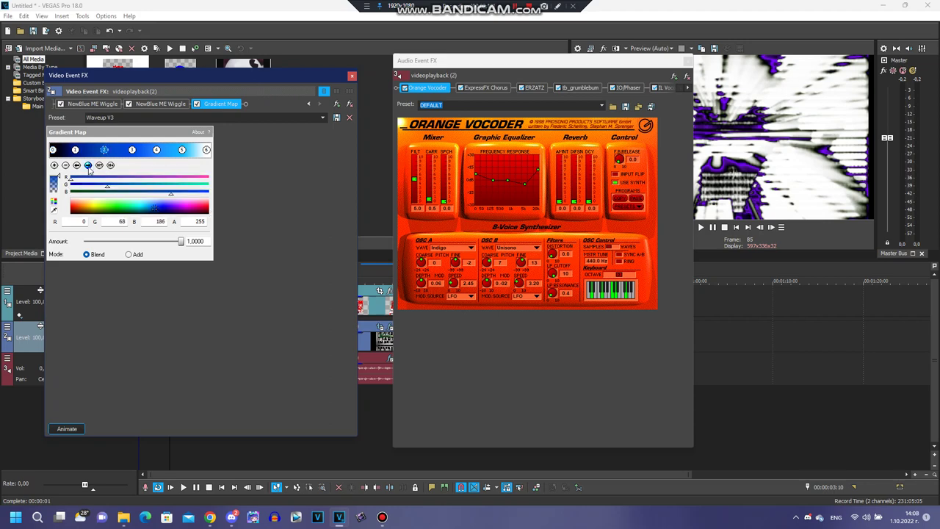
click(88, 165)
click(88, 166)
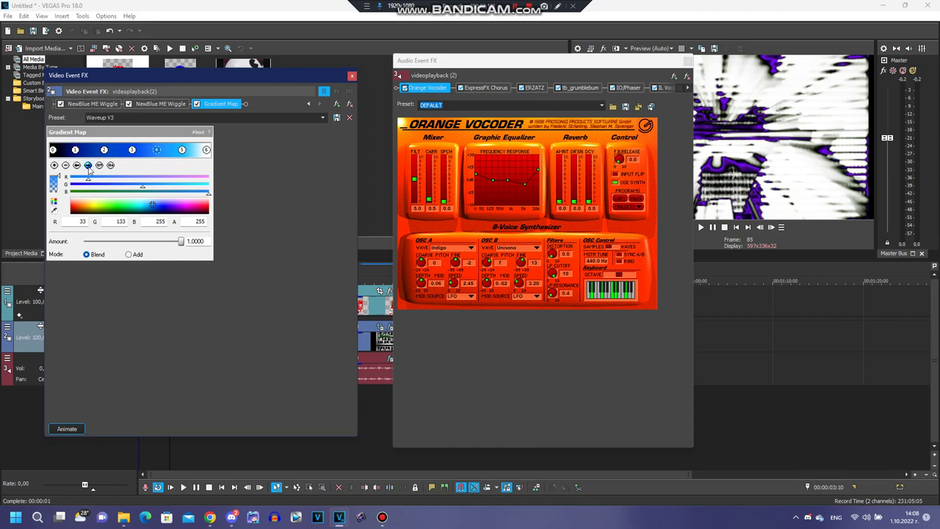
click(88, 165)
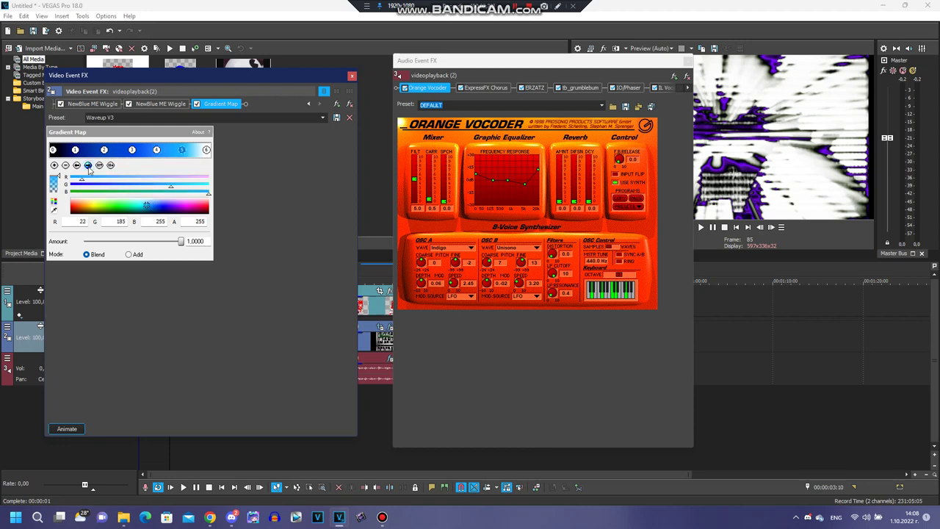
click(88, 165)
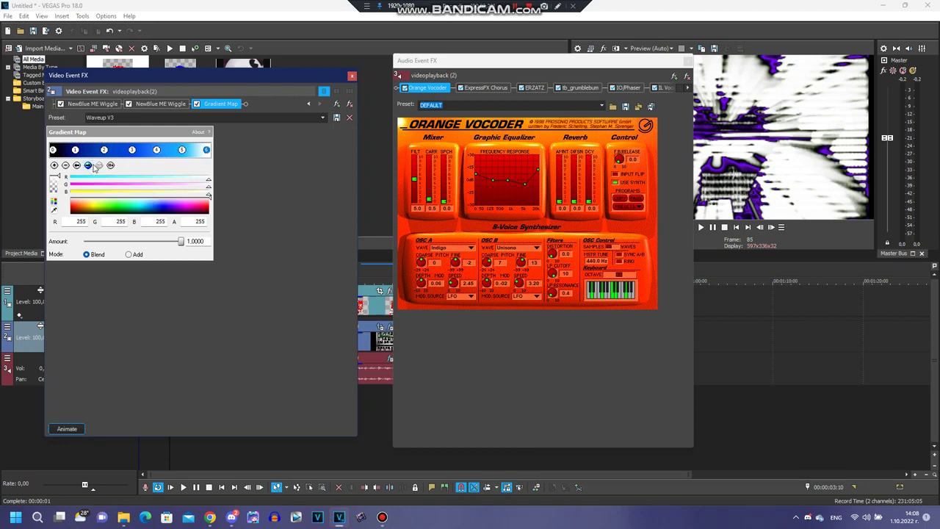
- Apply the CRYSTAL preset to the Orange Vocoder in the audio event's effect chain
click(489, 62)
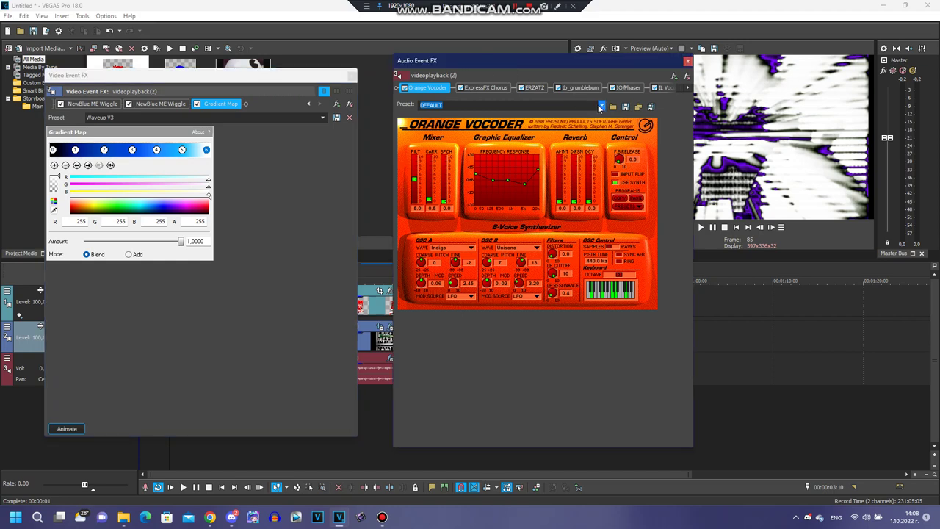
click(599, 106)
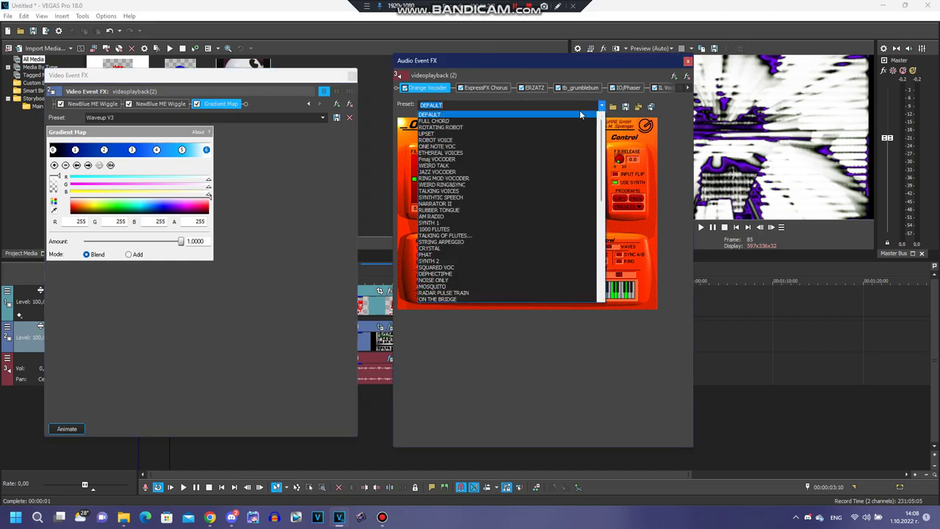
click(432, 249)
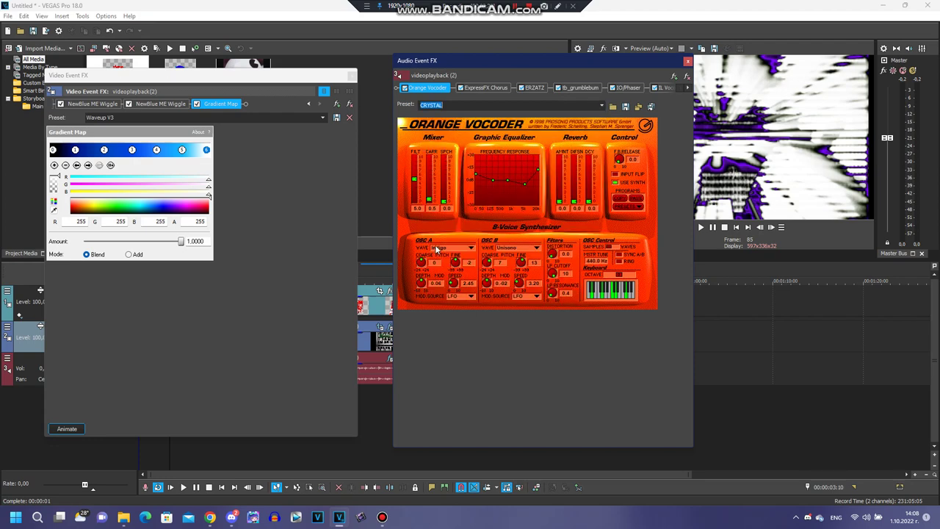
- Apply the What Teh X preset to the ExpressFX Chorus effect in the audio chain
click(497, 88)
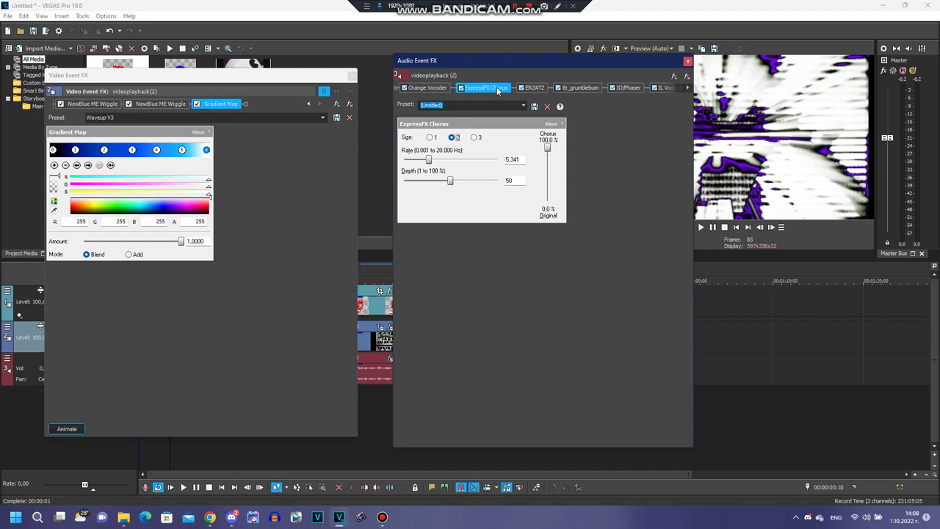
click(522, 106)
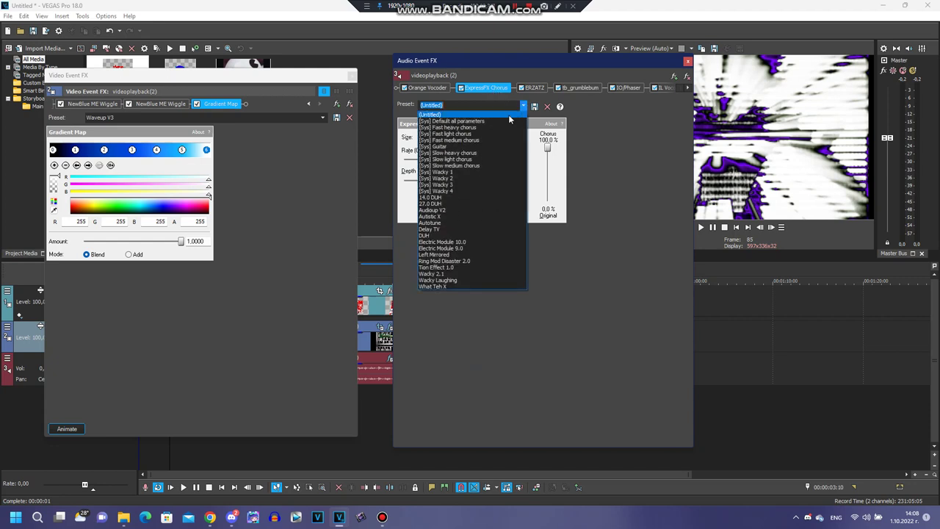
click(437, 286)
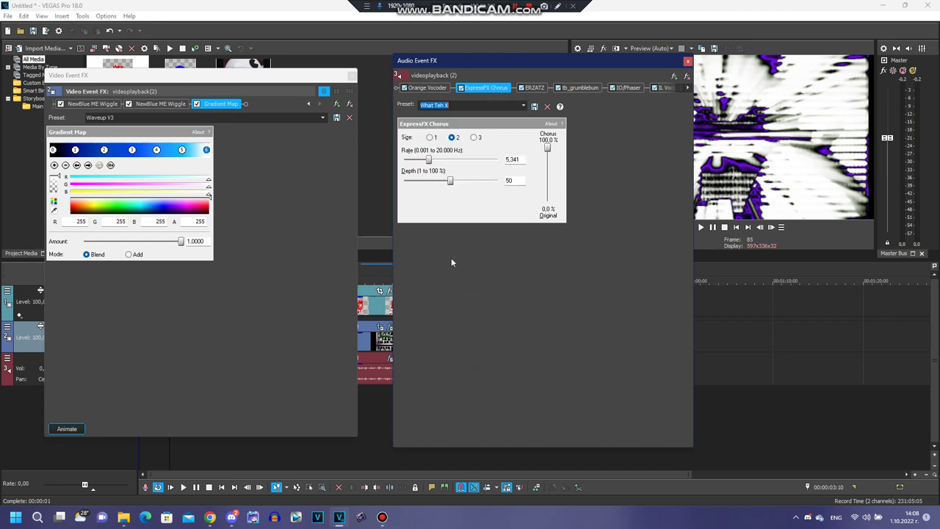
- Choose the 001. preset for the ERZATZ effect and inspect the settings of the tb_grumblebum effect
click(536, 87)
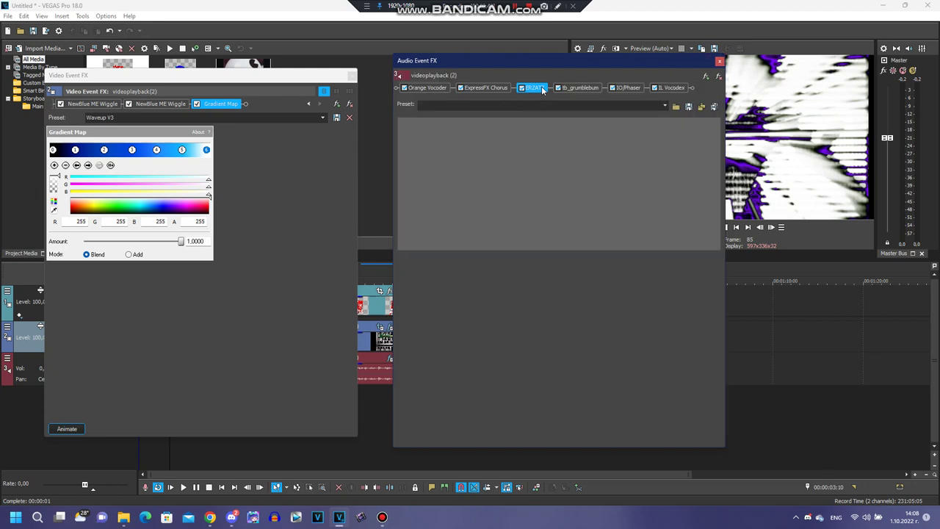
click(664, 106)
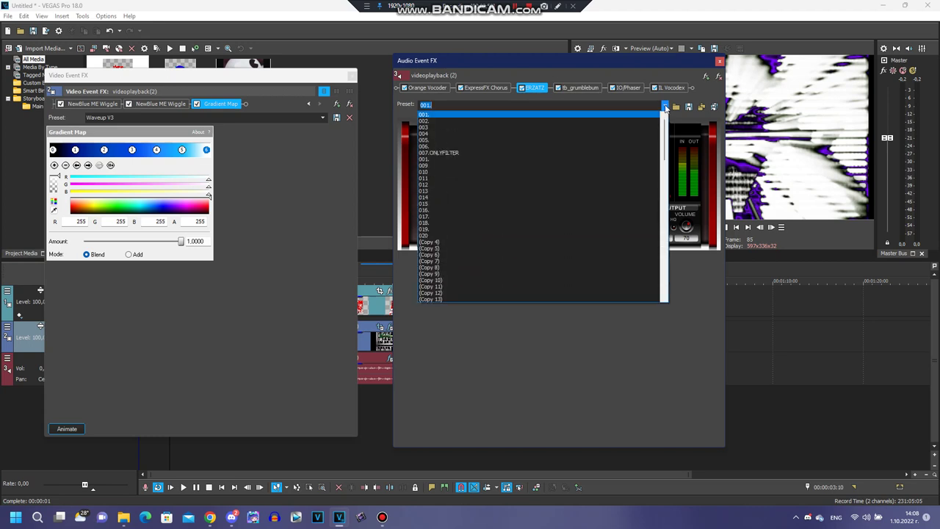
click(558, 159)
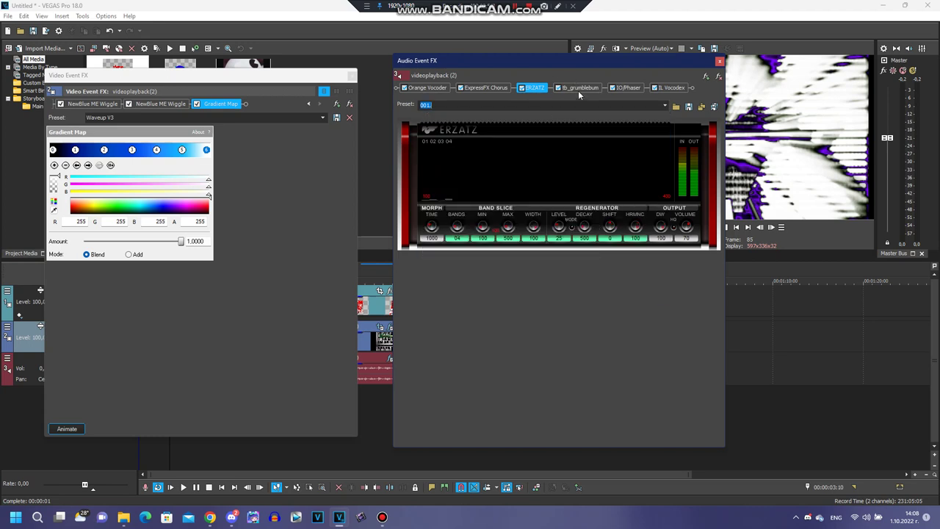
click(577, 88)
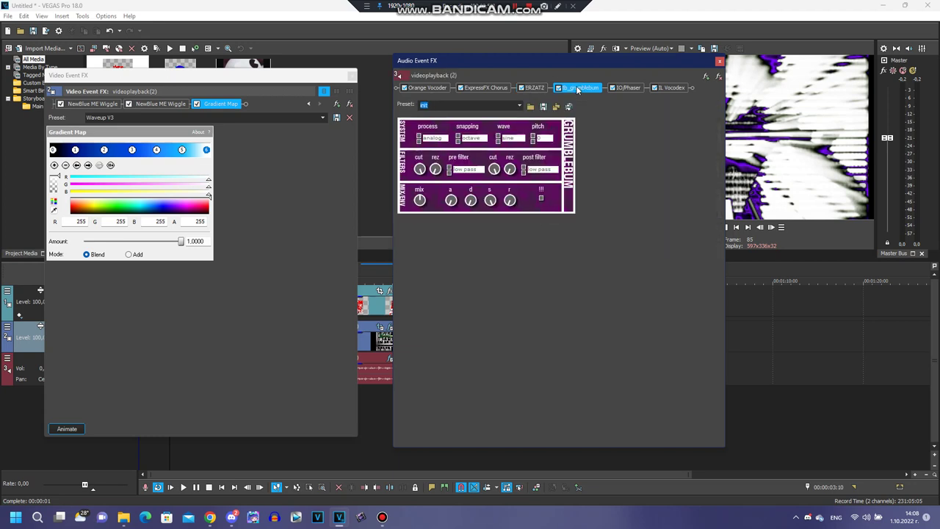
- Apply the 16 Segments preset to the IO/Phaser effect in the audio chain
click(630, 87)
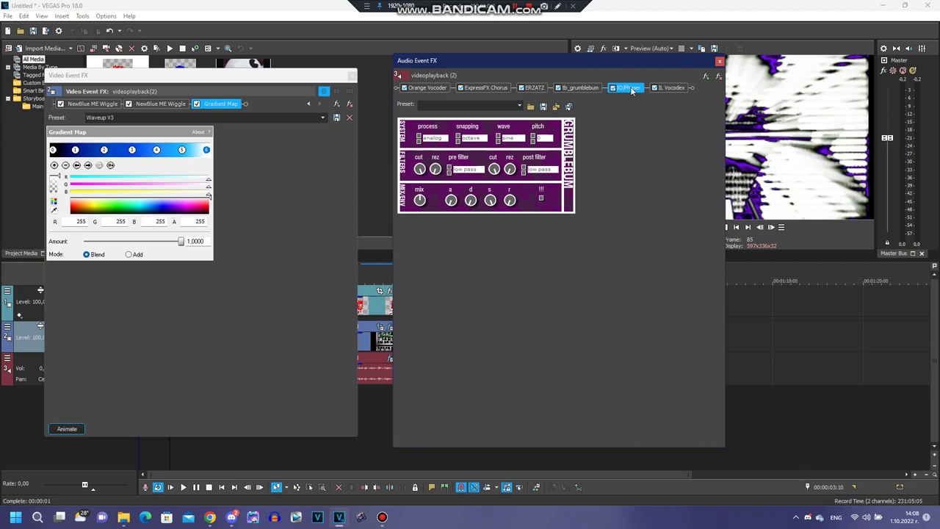
click(667, 106)
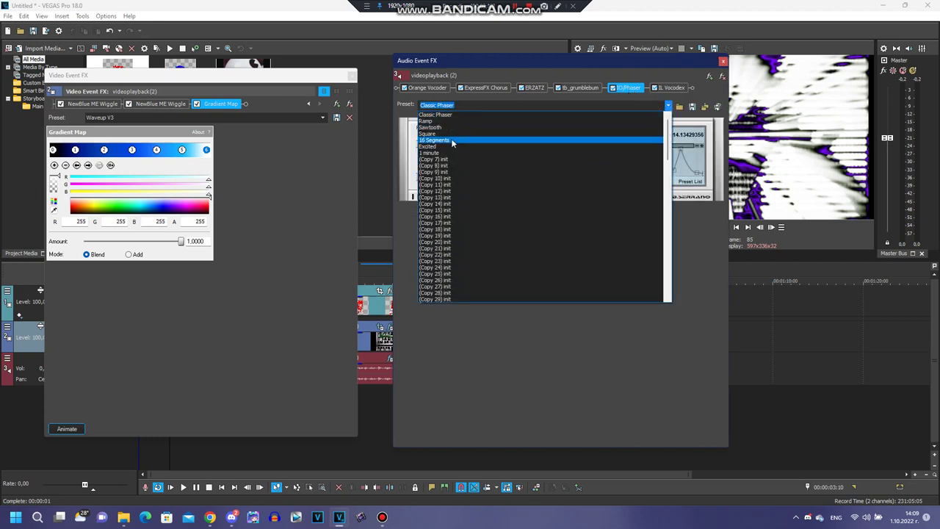
click(451, 139)
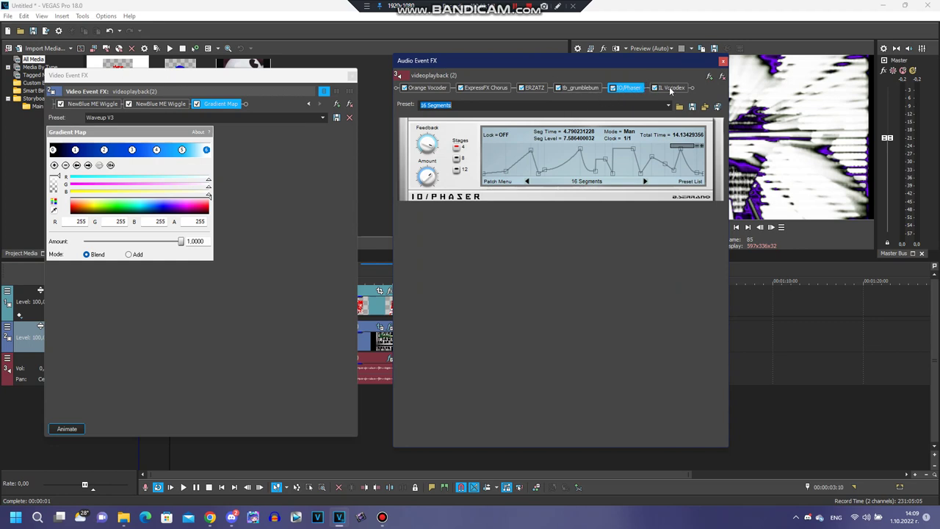
- Inspect the Vocodex settings at the end of the audio chain, and close both the audio and video event effects windows
click(670, 89)
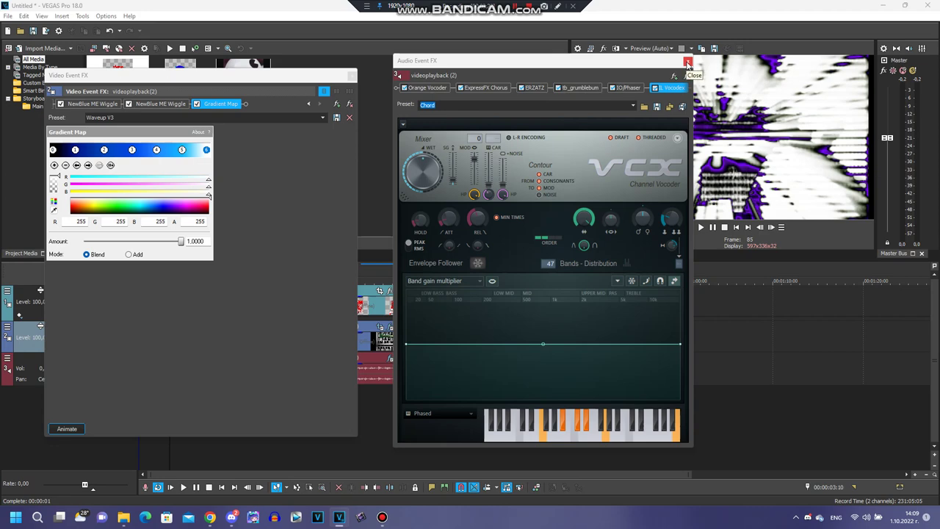
click(686, 62)
click(349, 76)
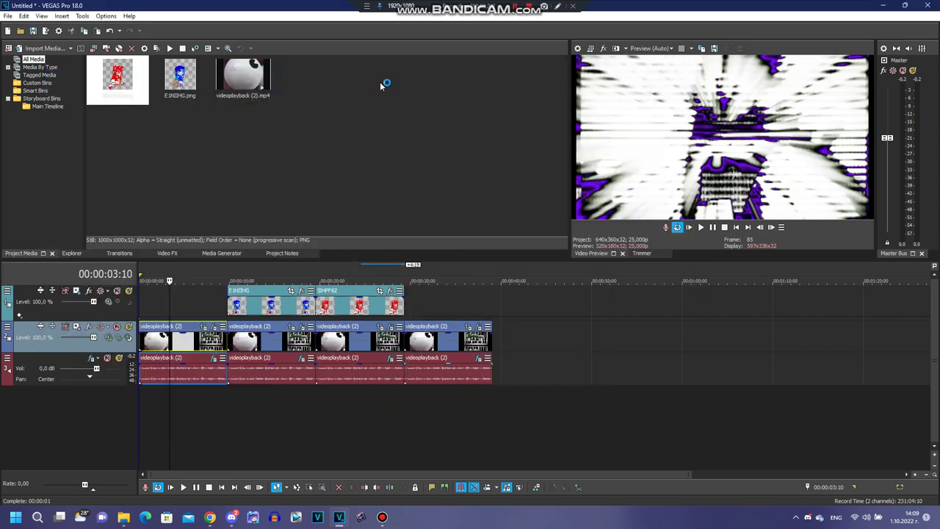
- Play the timeline from the start to preview the effects on the first clip
click(737, 227)
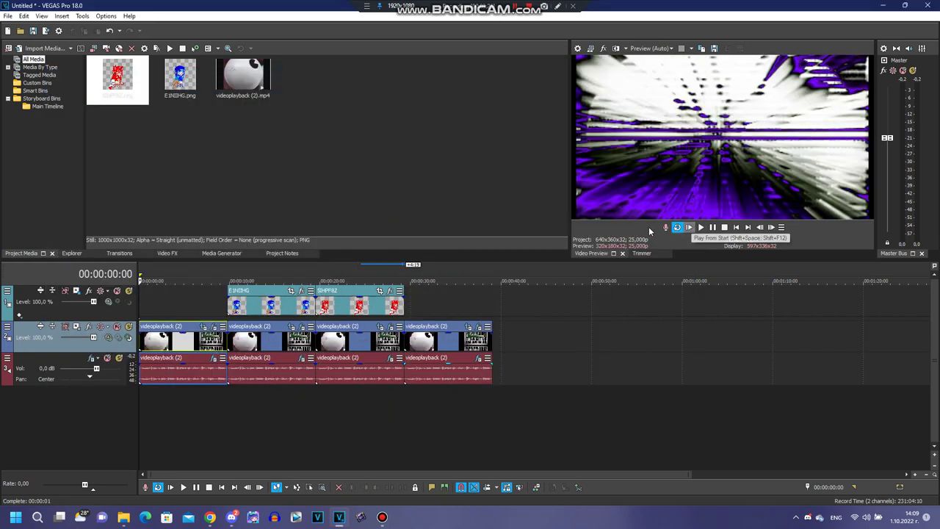
click(690, 227)
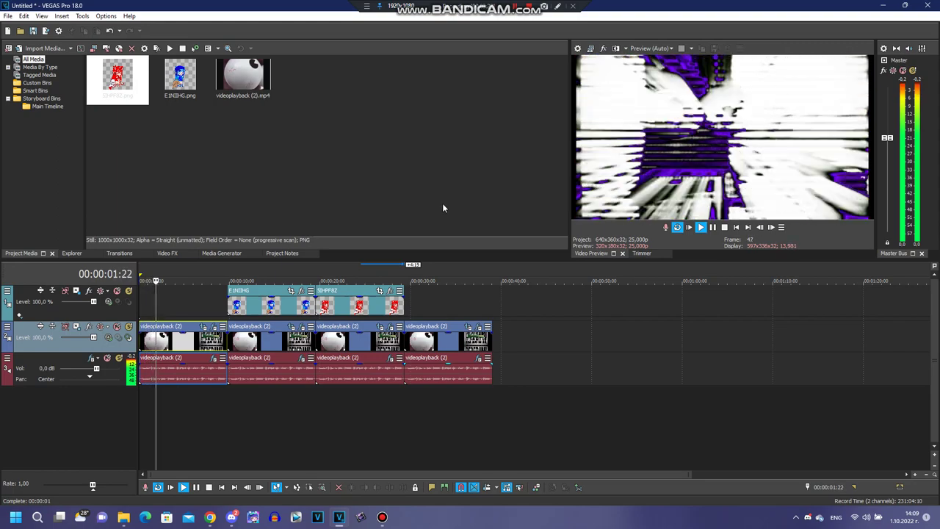